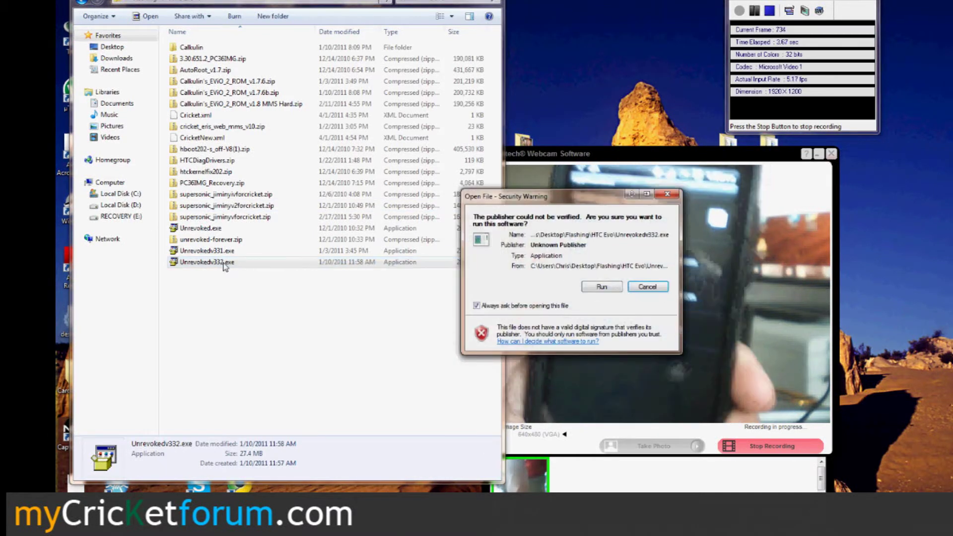
Allow the unverified Unrevokedv332.exe to run and dismiss the removable-disk scan prompt.
{"action": "left_click", "coordinate": [601, 287]}
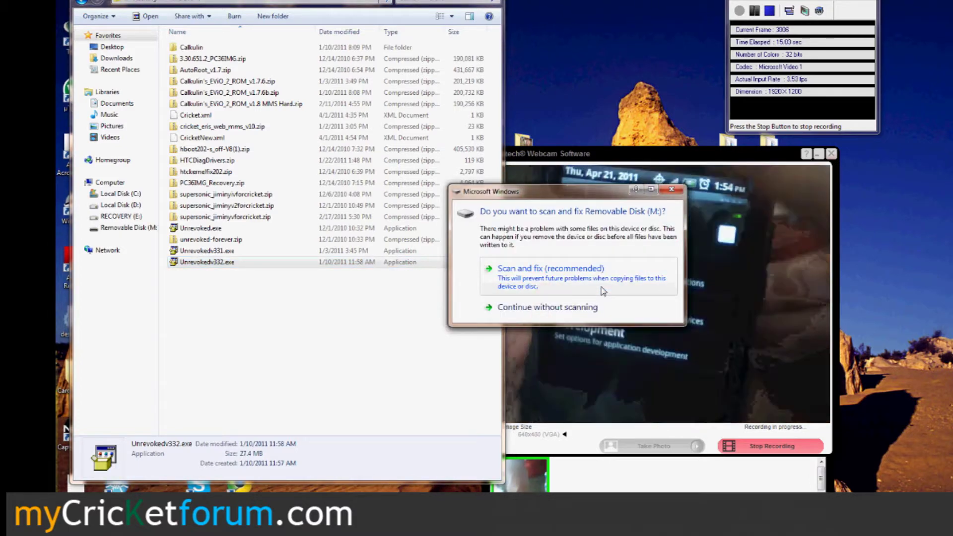
{"action": "left_click", "coordinate": [666, 195]}
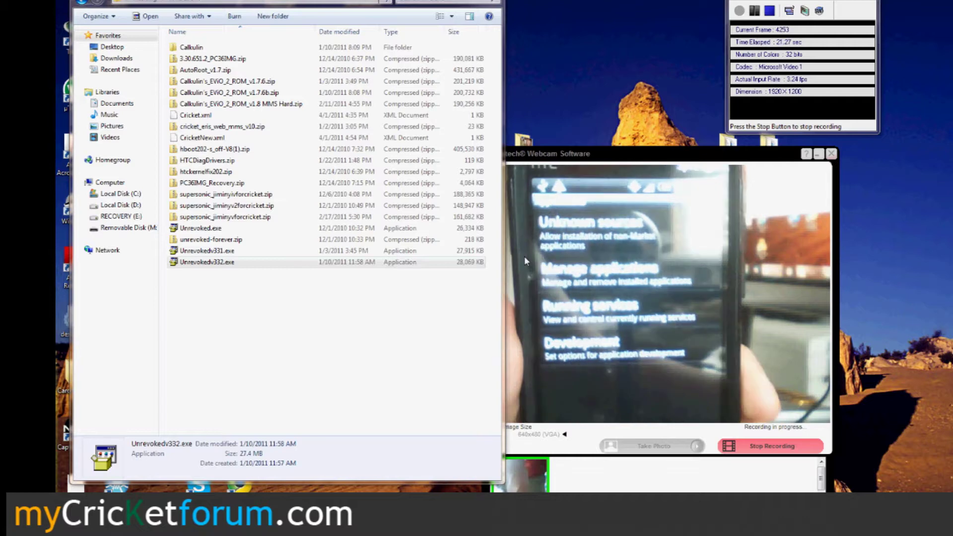
Close the AutoPlay prompt and accept unrevoked's rooting risk warning to start reflashing recovery.
{"action": "left_click", "coordinate": [646, 137]}
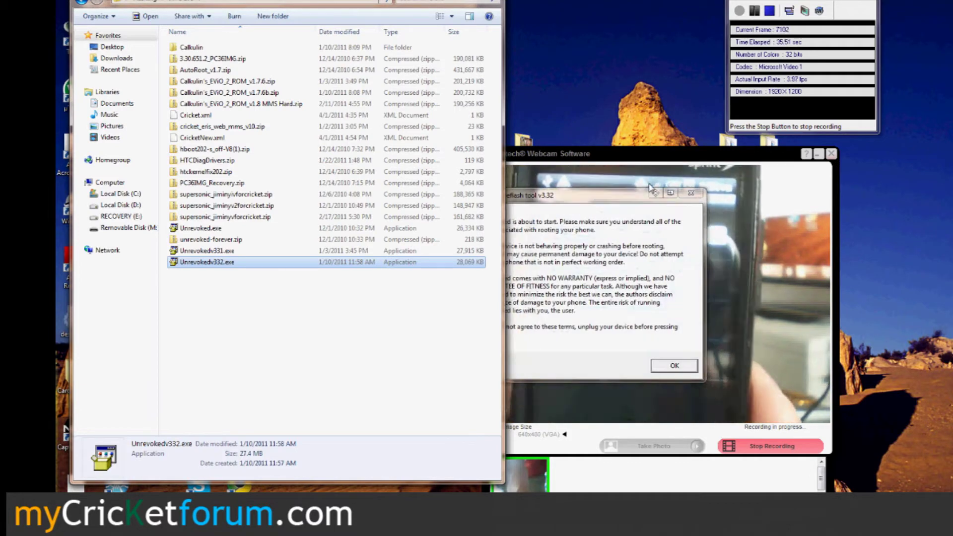
{"action": "mouse_move", "coordinate": [629, 195]}
{"action": "left_mouse_down"}
{"action": "mouse_move", "coordinate": [733, 218]}
{"action": "mouse_move", "coordinate": [369, 220]}
{"action": "left_mouse_up"}
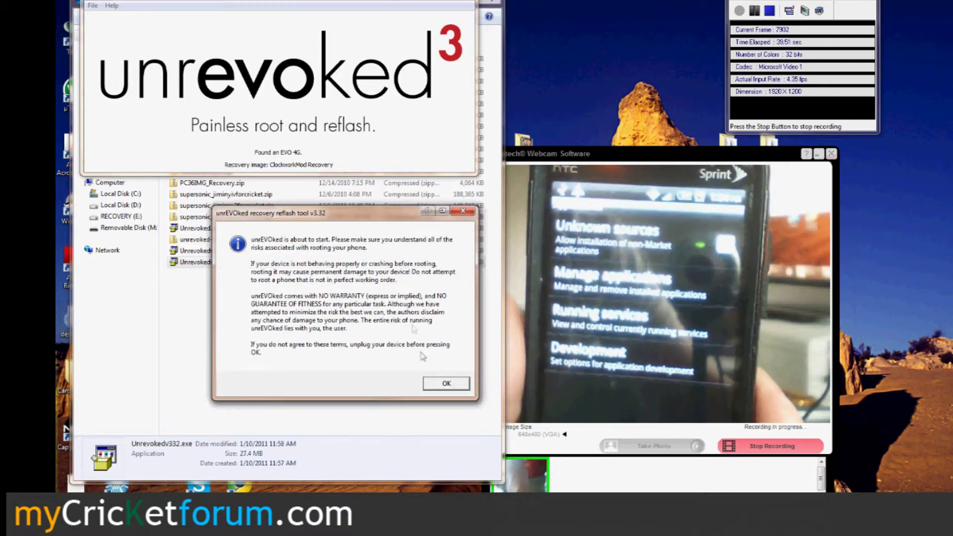
{"action": "left_click", "coordinate": [447, 385]}
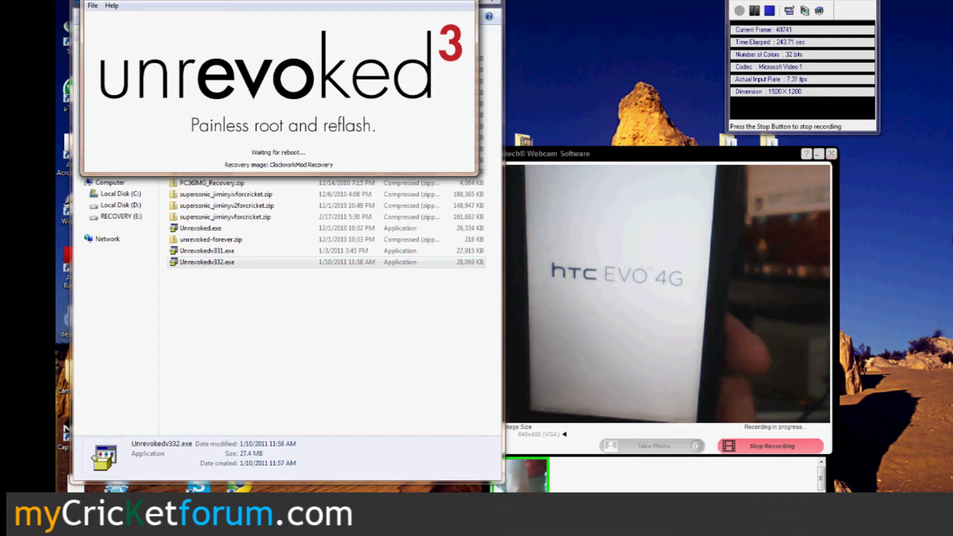
Move the driver installation notice aside until unrevoked3 shows Done, then bring up the Start menu.
{"action": "mouse_move", "coordinate": [804, 316]}
{"action": "left_mouse_down"}
{"action": "mouse_move", "coordinate": [519, 393]}
{"action": "mouse_move", "coordinate": [309, 303]}
{"action": "left_mouse_up"}
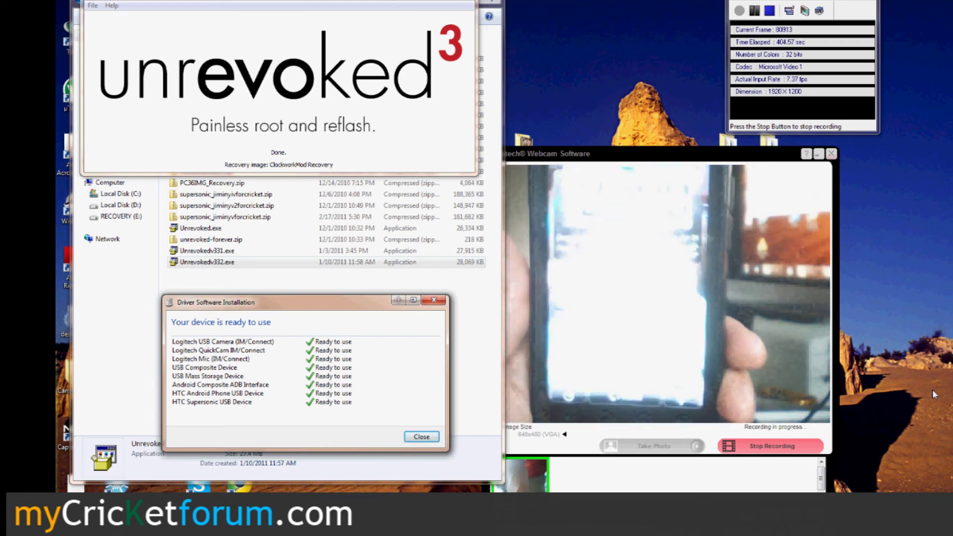
{"action": "key", "text": "super"}
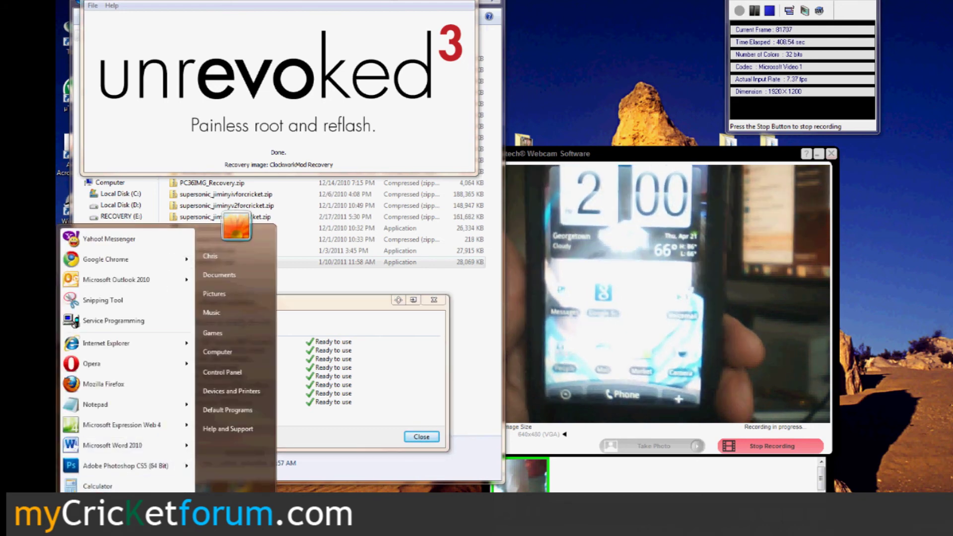
{"action": "type", "text": "c"}
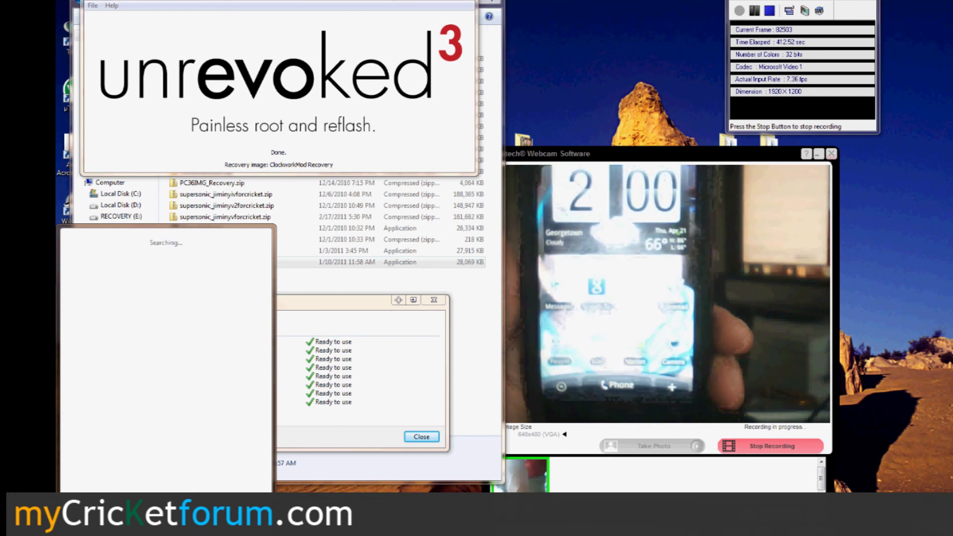
Launch the Command Prompt found by the cmd search.
{"action": "key", "text": "Return"}
{"action": "type", "text": "cd\\"}
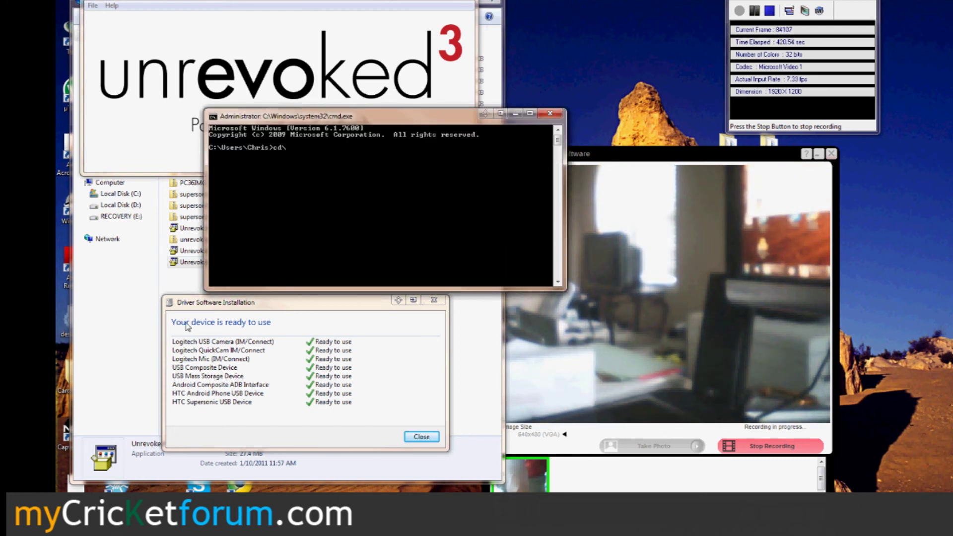
Go to the drive root and run adb install for c:\android\mslreader.apk.
{"action": "key", "text": "Return"}
{"action": "type", "text": "c:\\android\\nsl"}
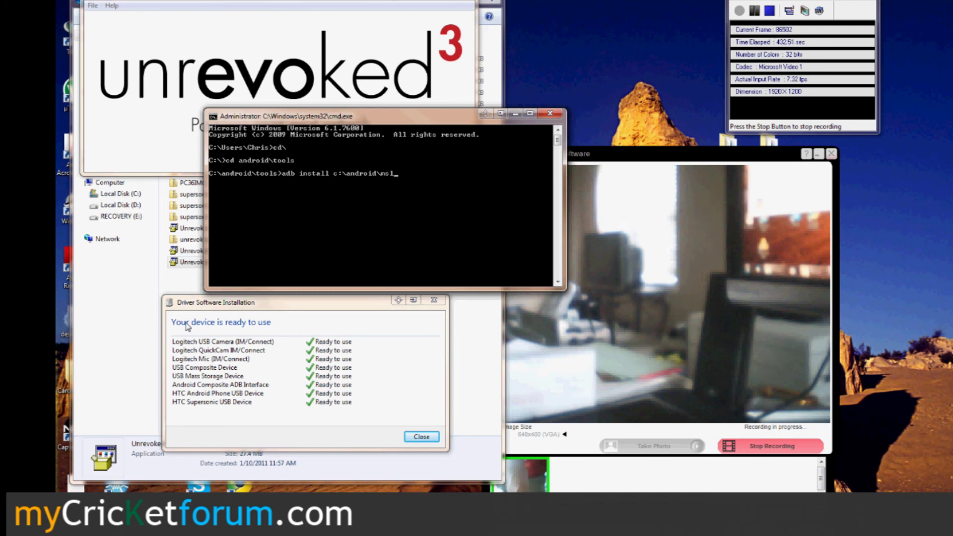
{"action": "type", "text": "k"}
{"action": "key", "text": "Return"}
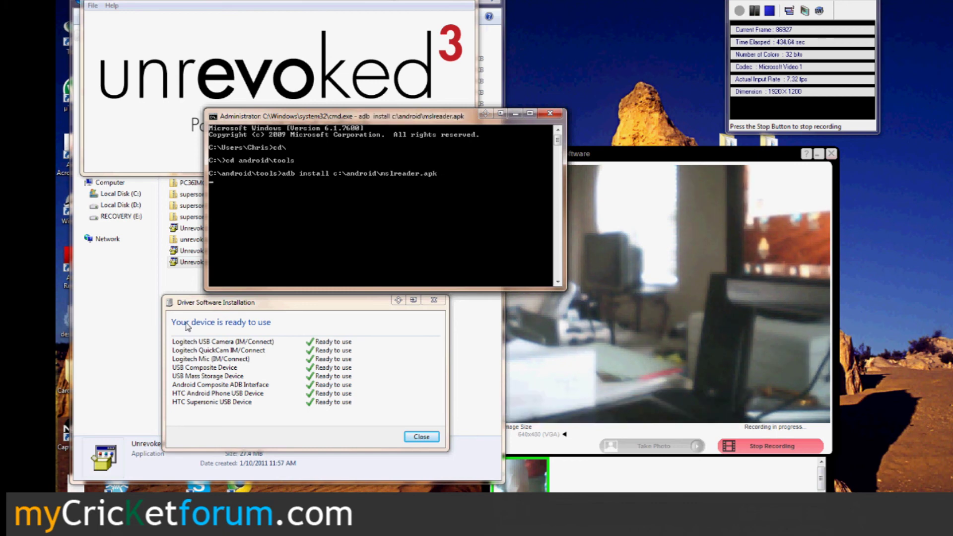